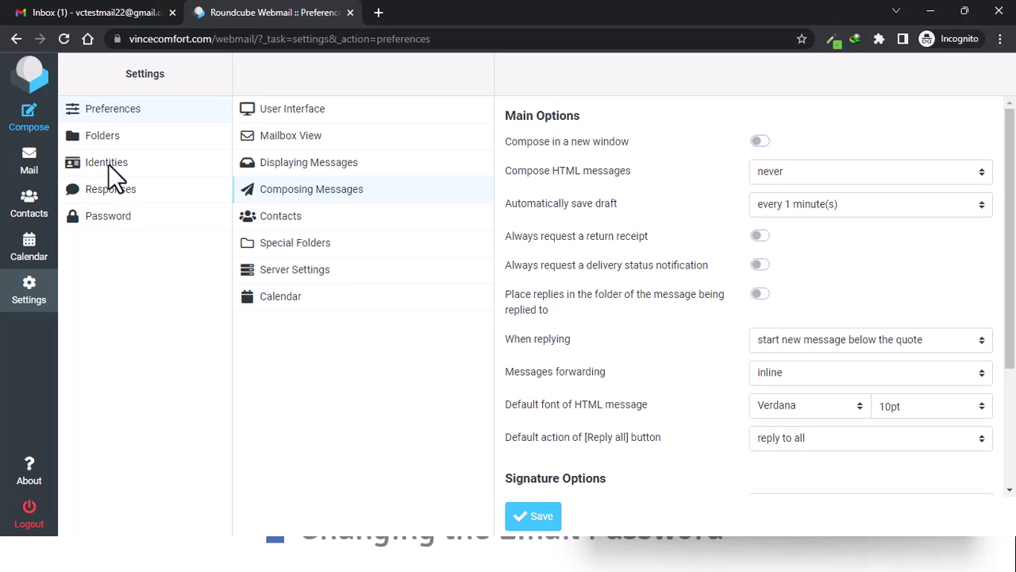
- Go to the Identities page in Settings
left_click(108, 162)
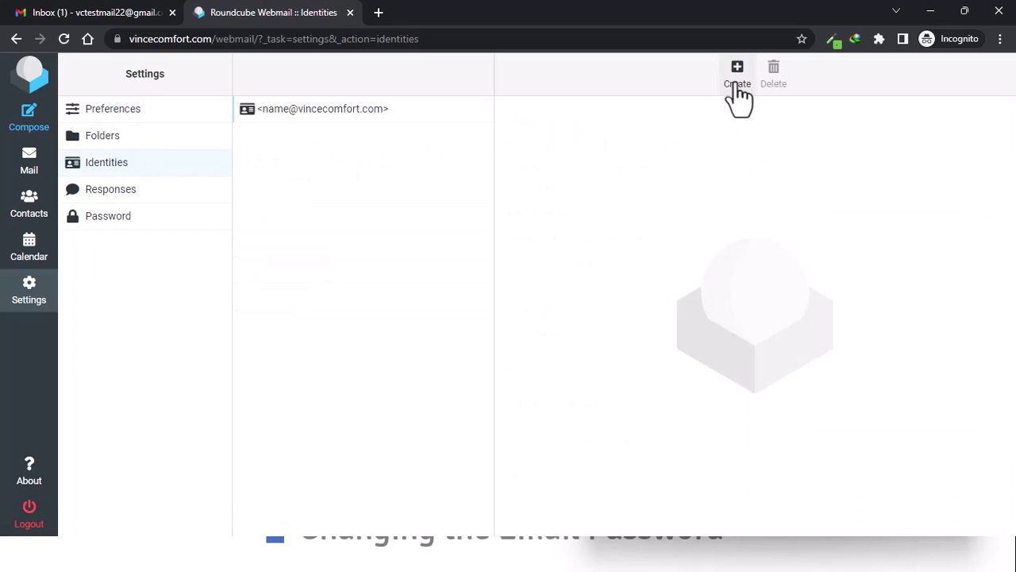
- Open the existing identity, enter the sender's display name, and set Organization to VC
left_click(302, 110)
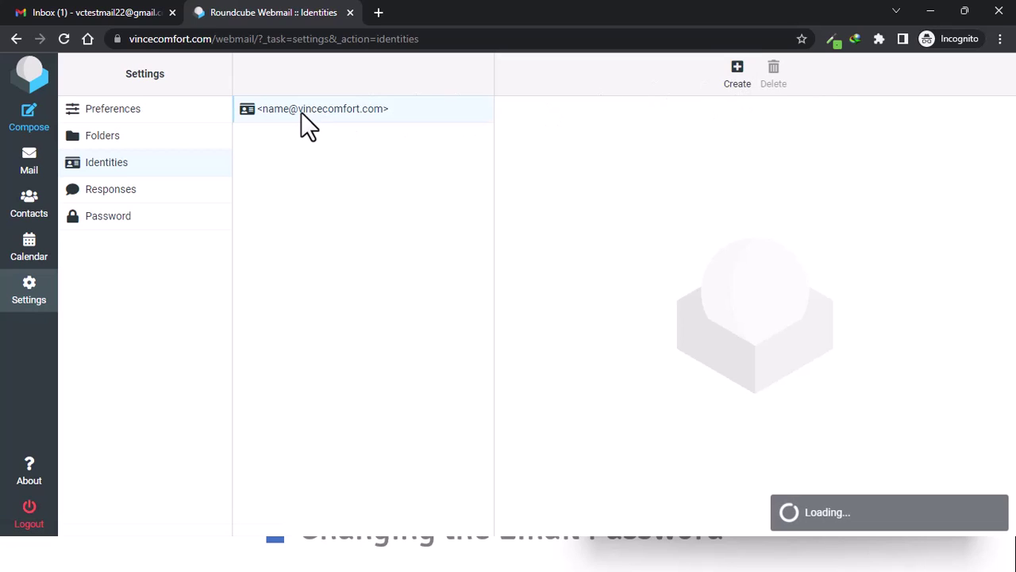
left_click(675, 145)
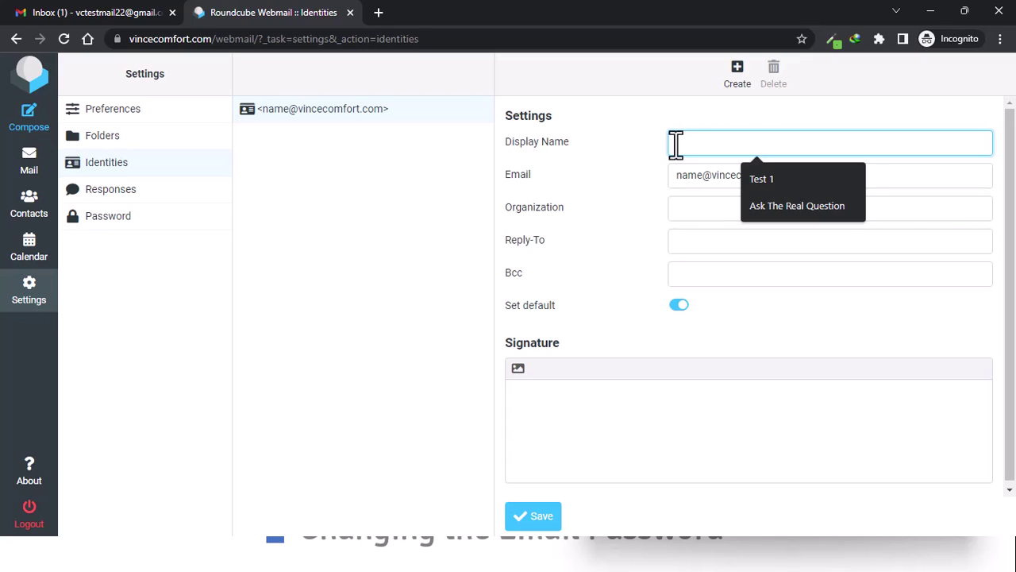
type("Vince ")
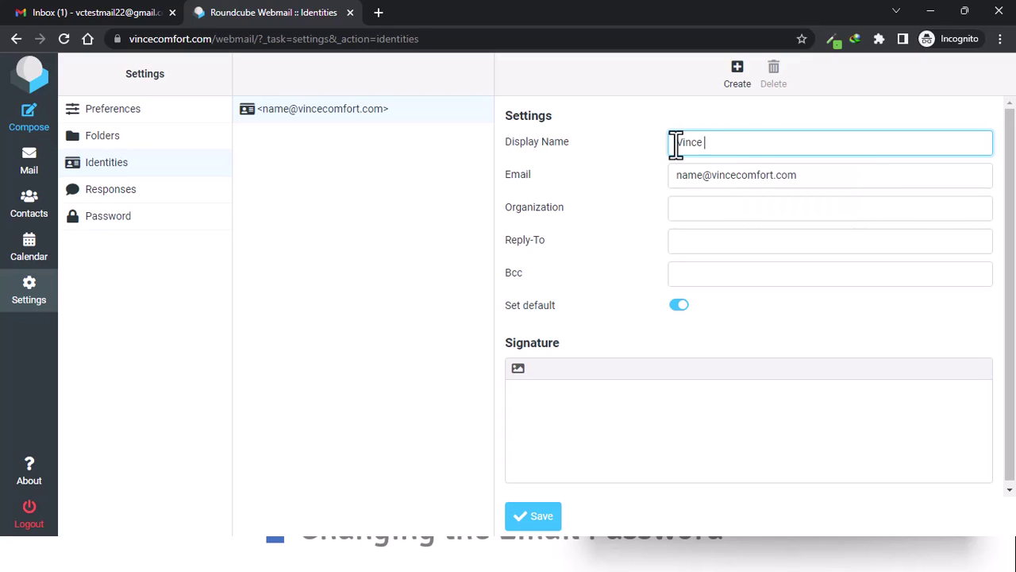
type("Comfort")
left_click(677, 179)
left_click(690, 209)
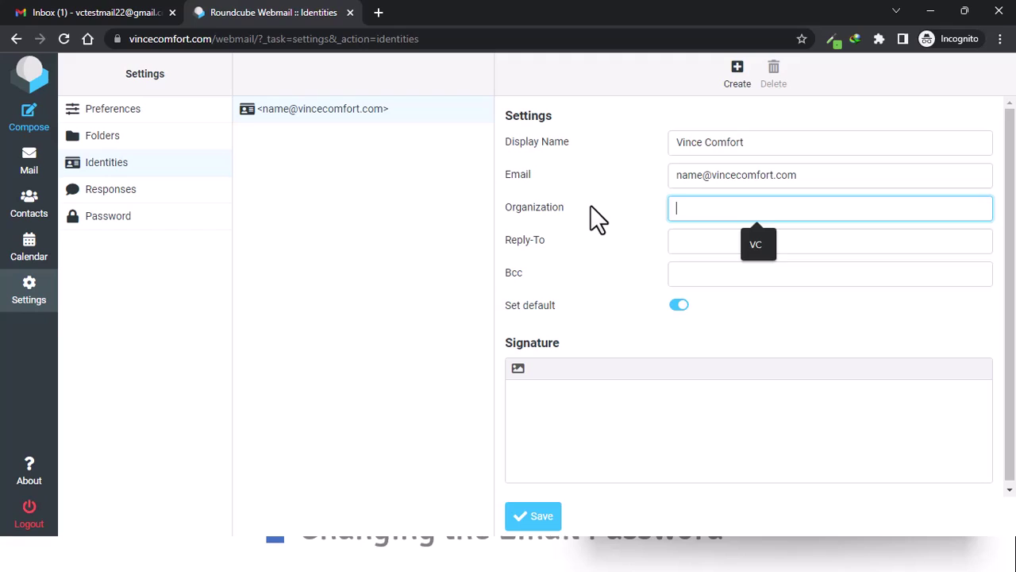
type("VC")
left_click(596, 236)
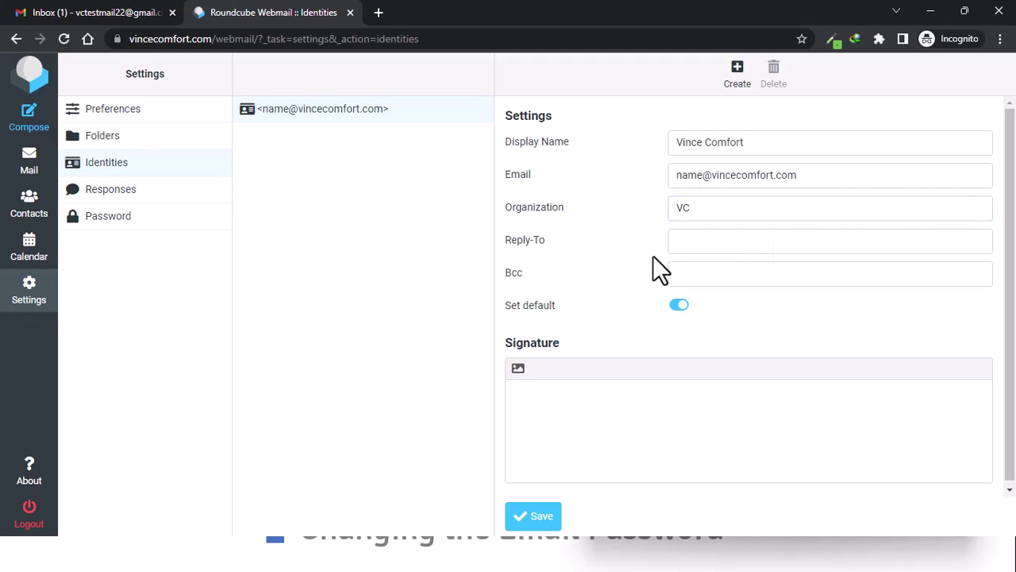
- Copy the identity's email address into the Reply-To field
triple_click(724, 175)
key("ctrl+c")
left_click(698, 243)
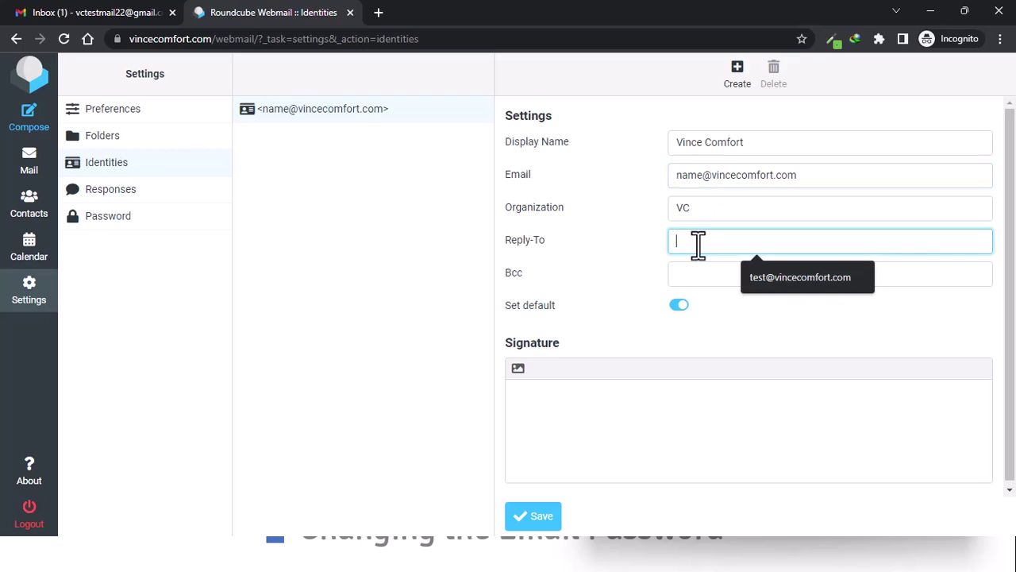
key("ctrl+v")
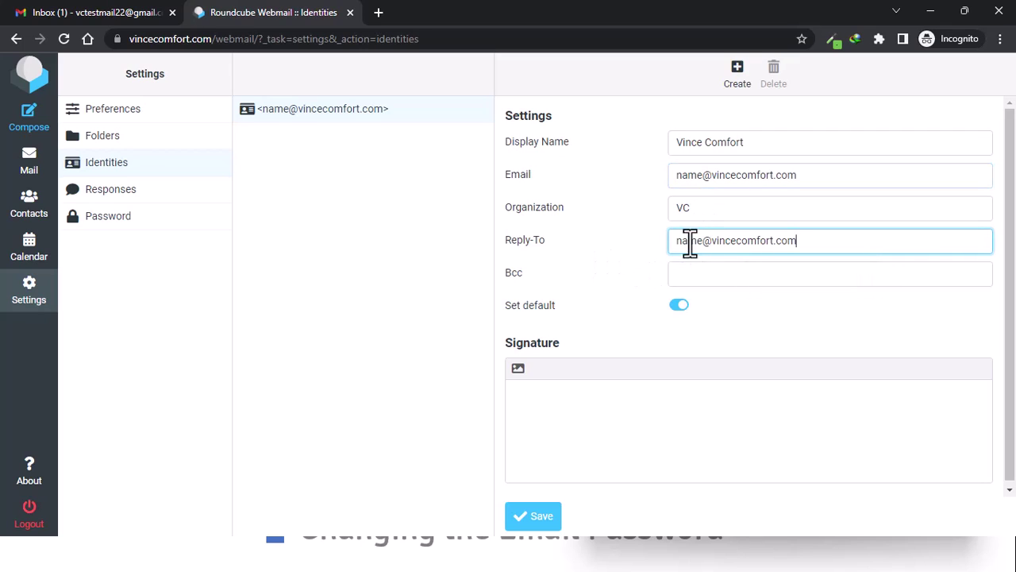
left_click(629, 265)
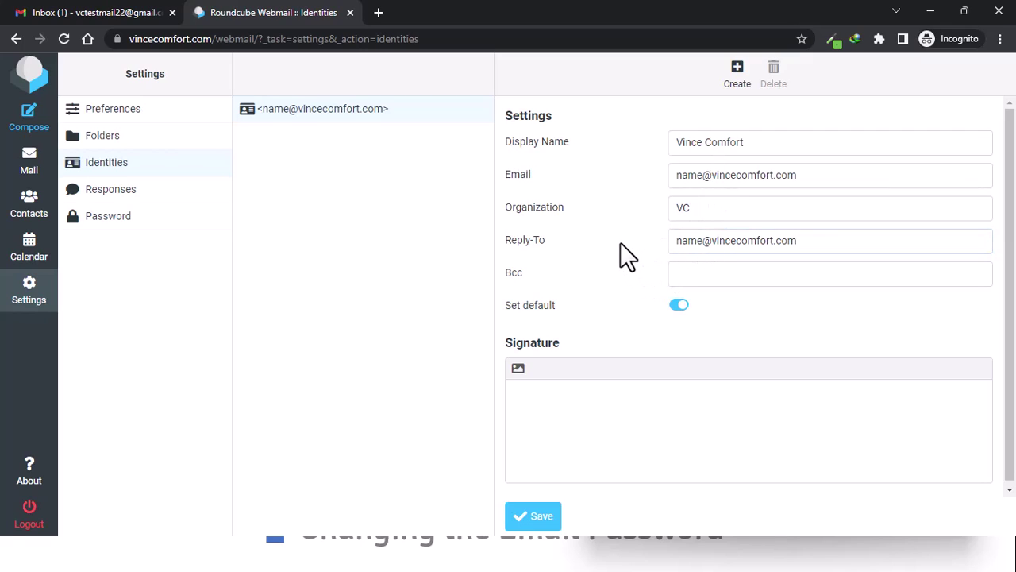
scroll(549, 289, "down", 1)
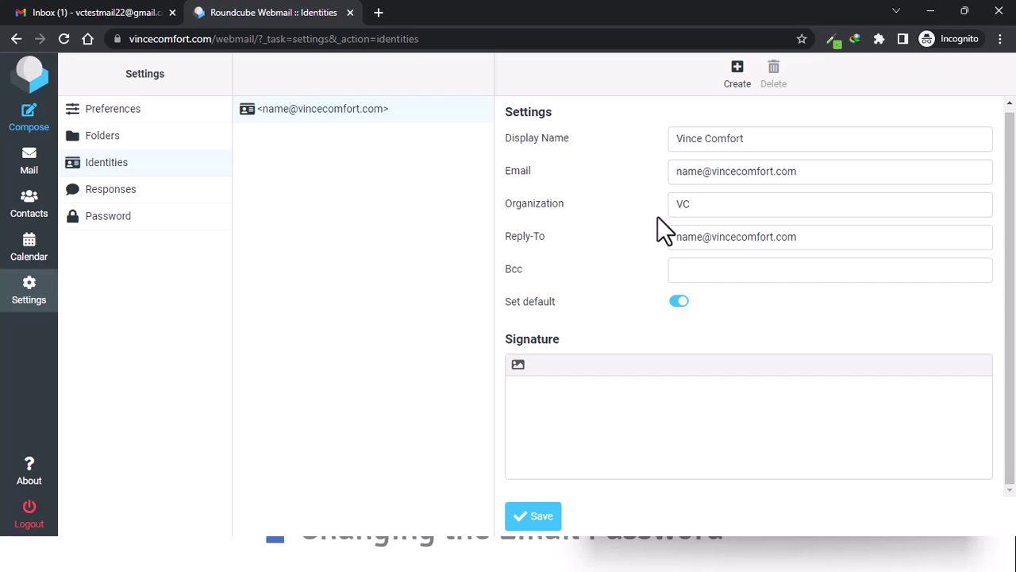
left_click(598, 409)
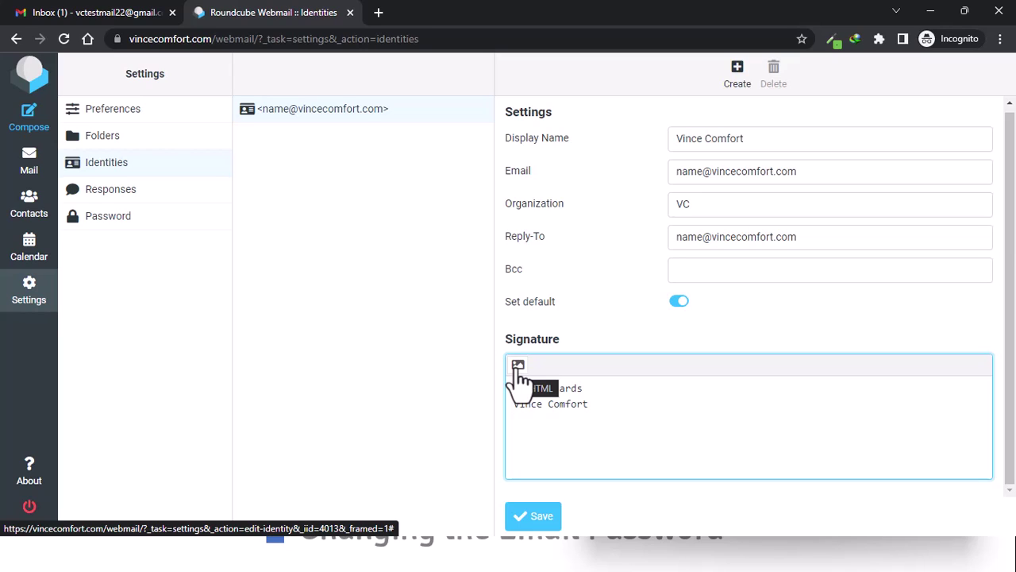
- Save the identity, then convert its Best Regards signature to HTML format
left_click(518, 367)
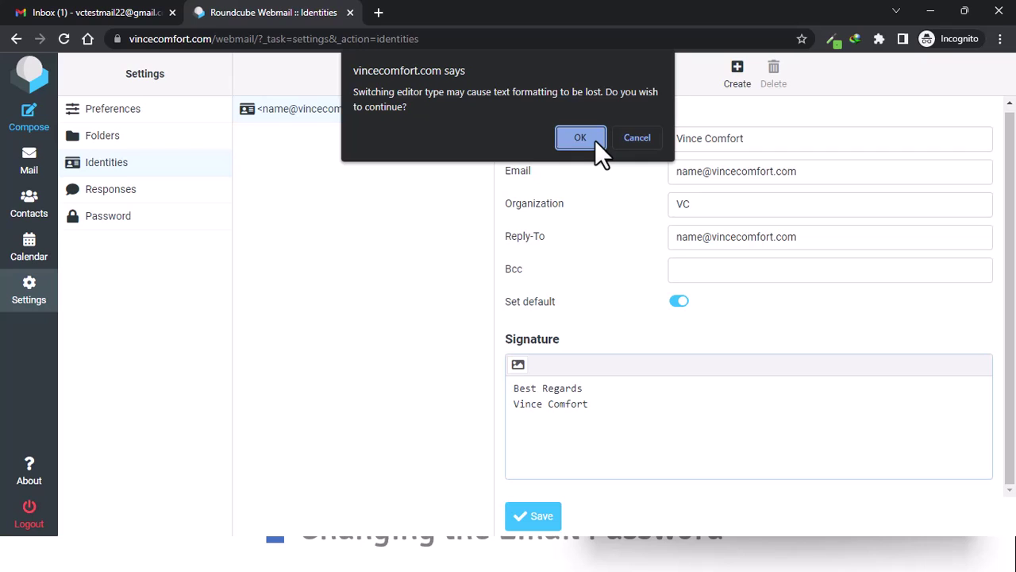
left_click(644, 139)
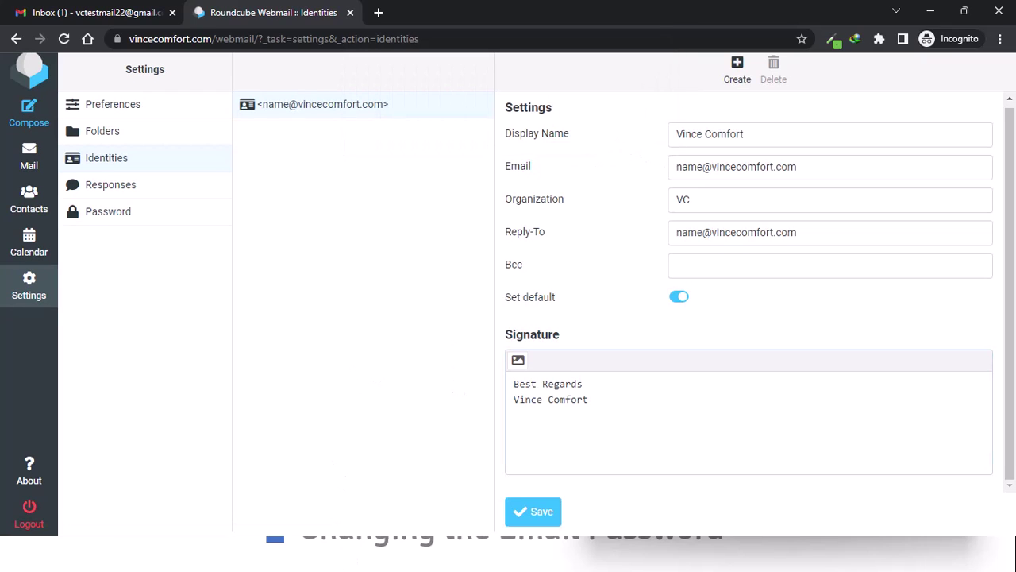
left_click(536, 514)
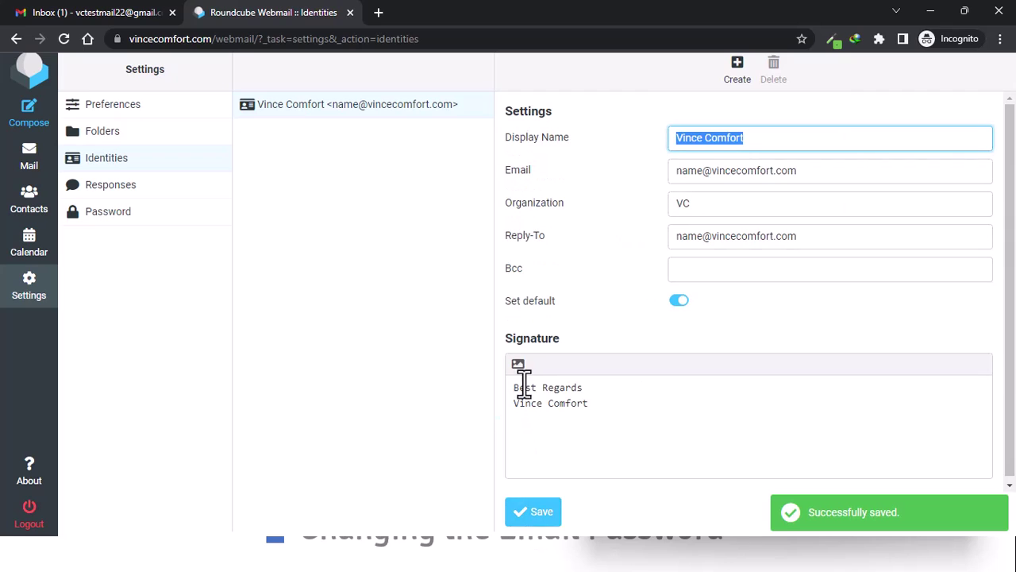
left_click(519, 365)
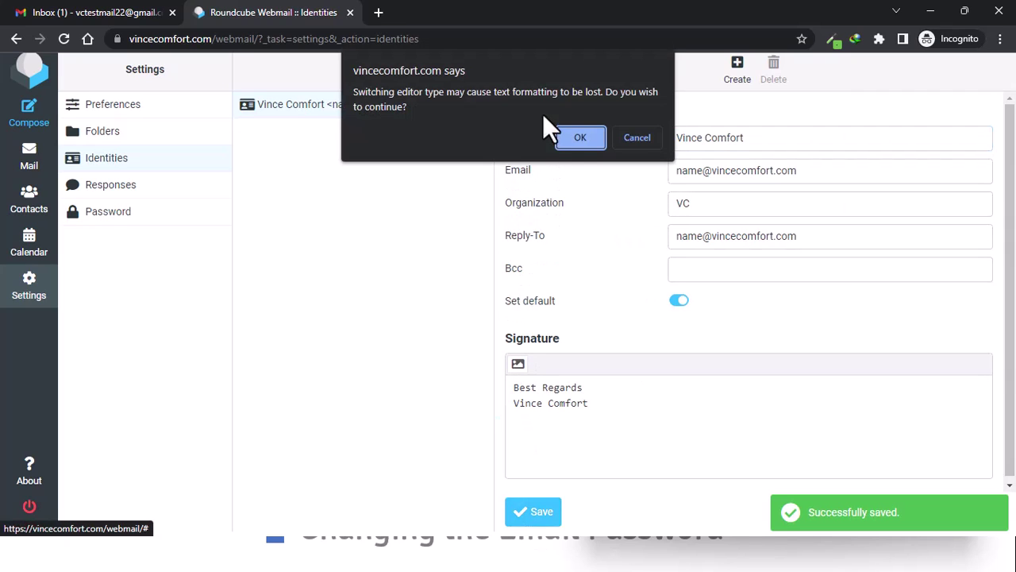
left_click(578, 137)
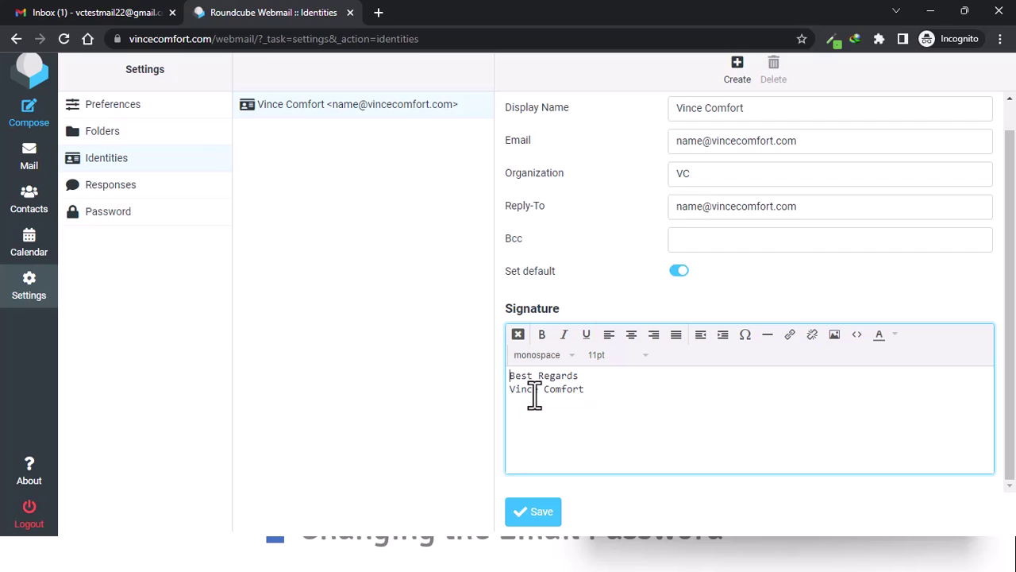
- Add blank lines around the signature text and insert the uploaded logo image below it
key("Return")
left_click(637, 401)
key("Return")
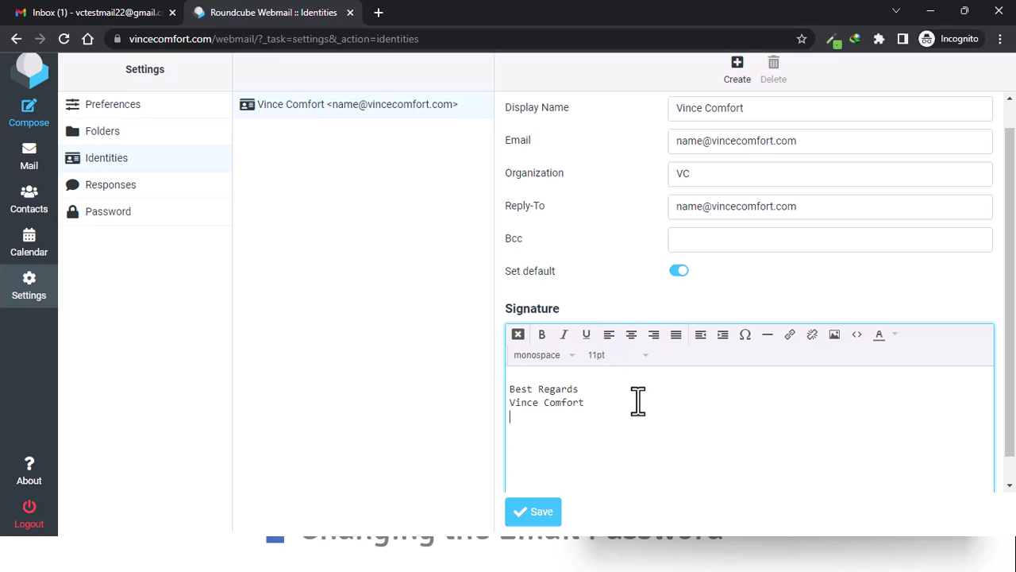
left_click(835, 336)
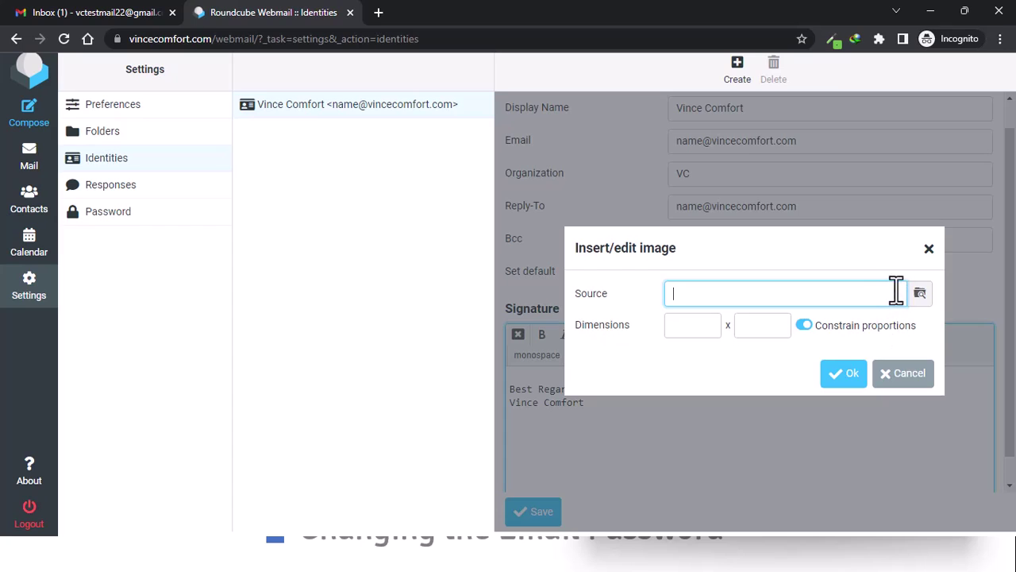
left_click(919, 295)
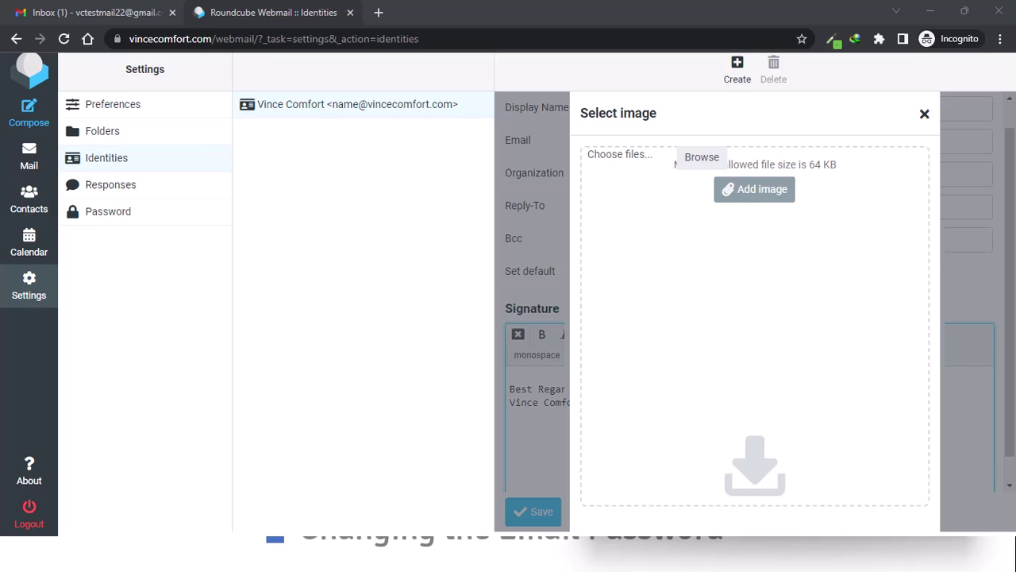
left_click_drag(453, 568, 668, 276)
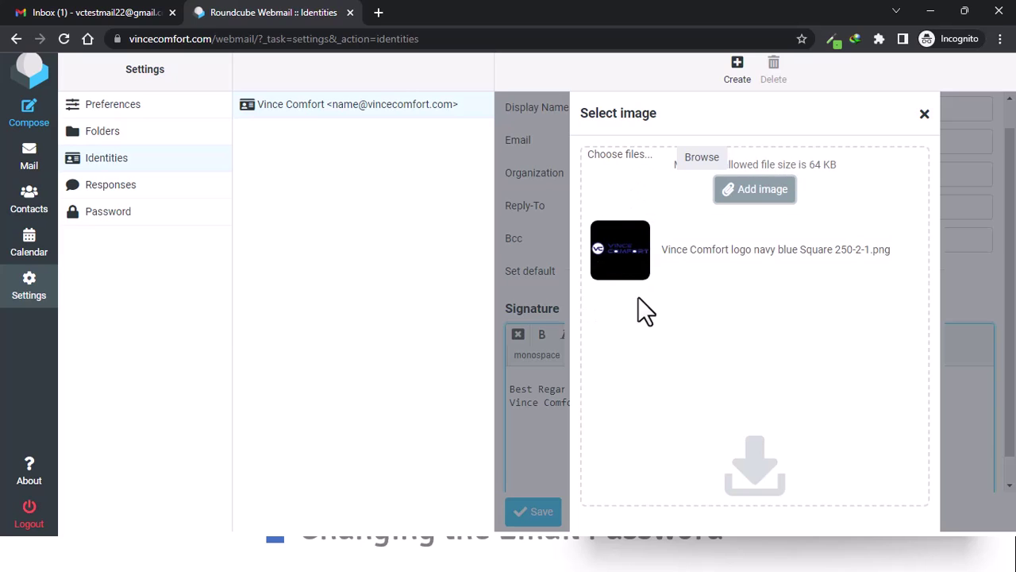
left_click(706, 259)
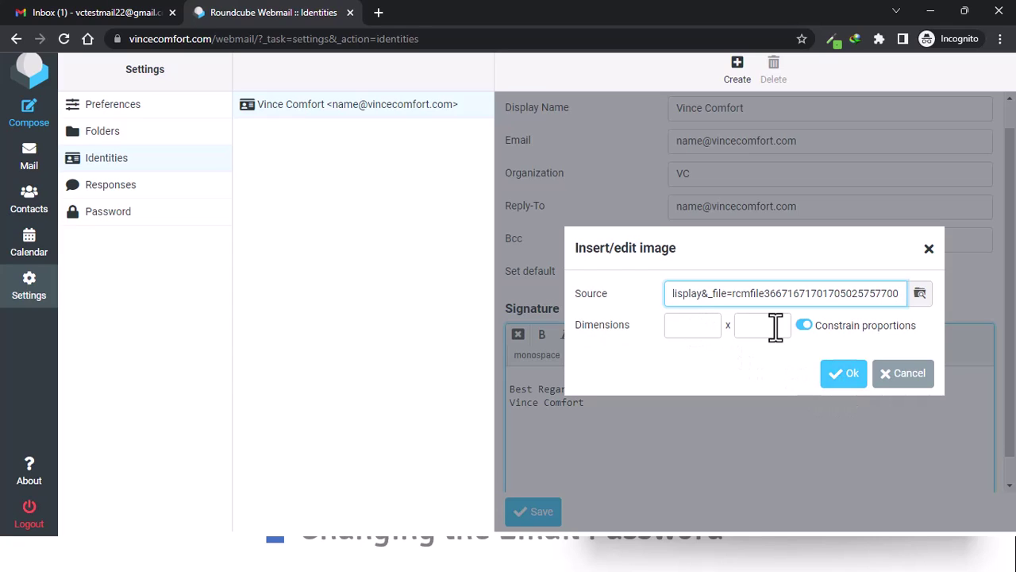
left_click(844, 377)
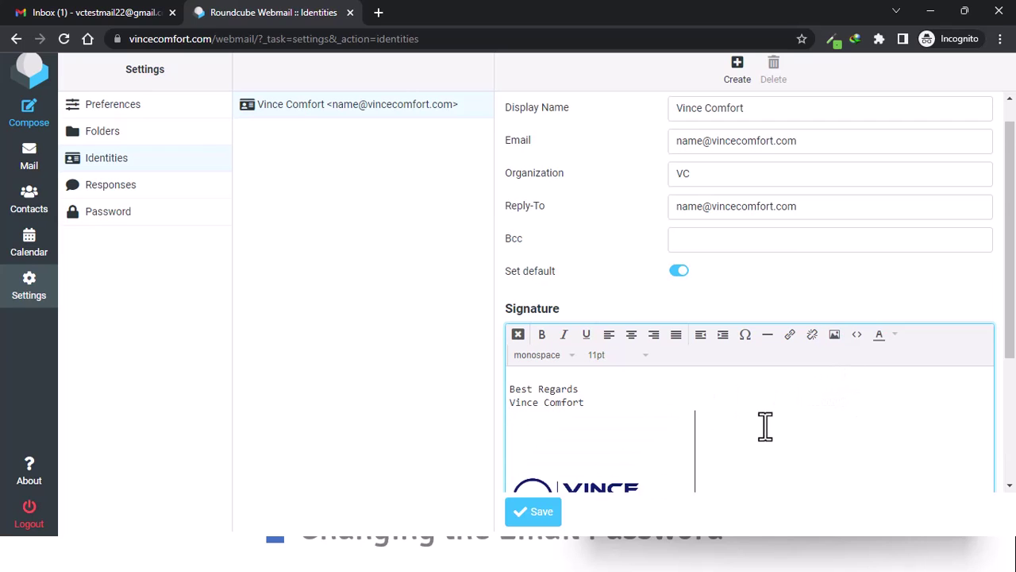
- Shrink the signature logo to about 150 px square and save the identity
scroll(767, 424, "down", 2)
left_click(572, 381)
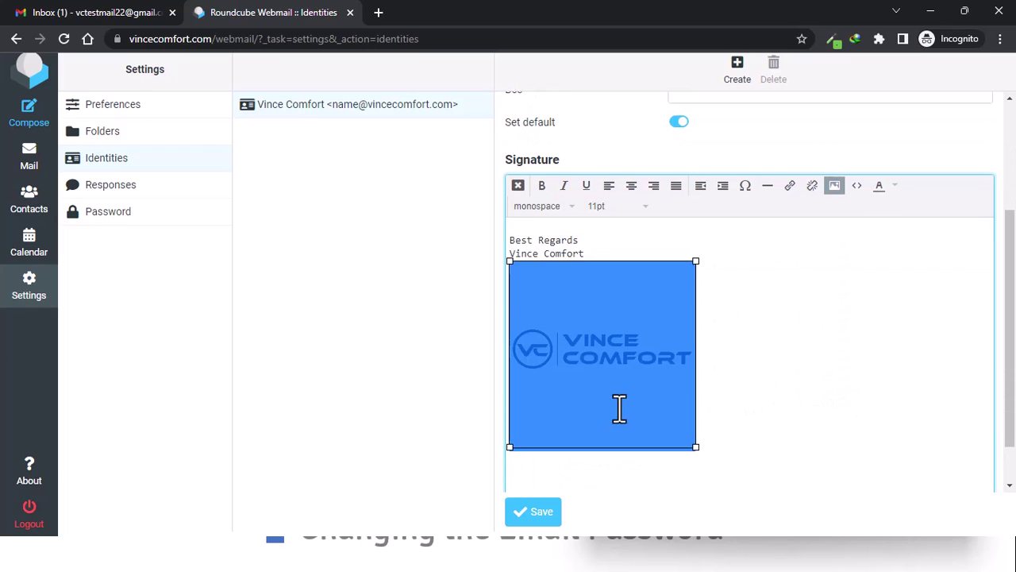
left_click(698, 259)
left_click(696, 263)
left_click_drag(699, 257, 633, 310)
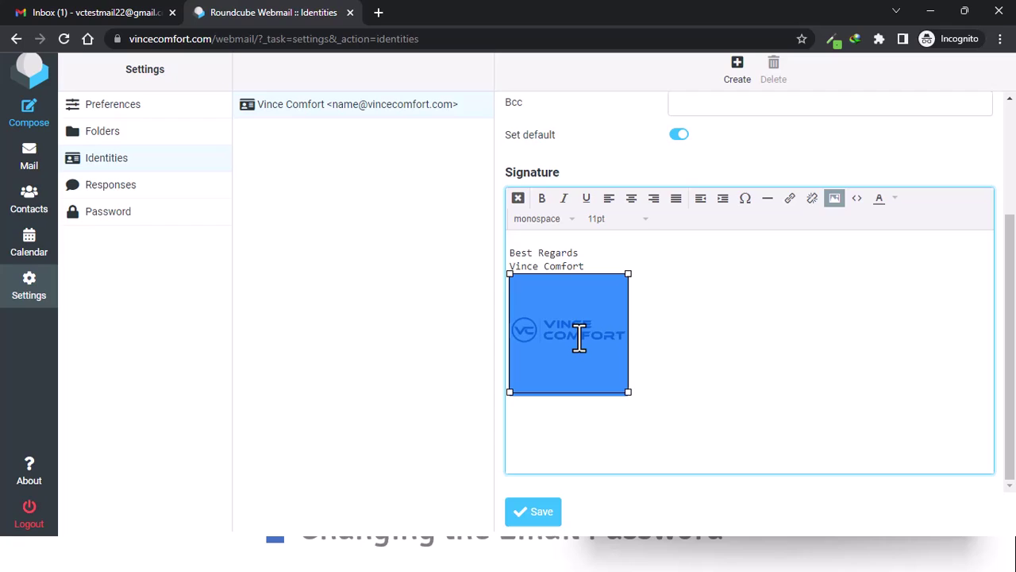
left_click(752, 322)
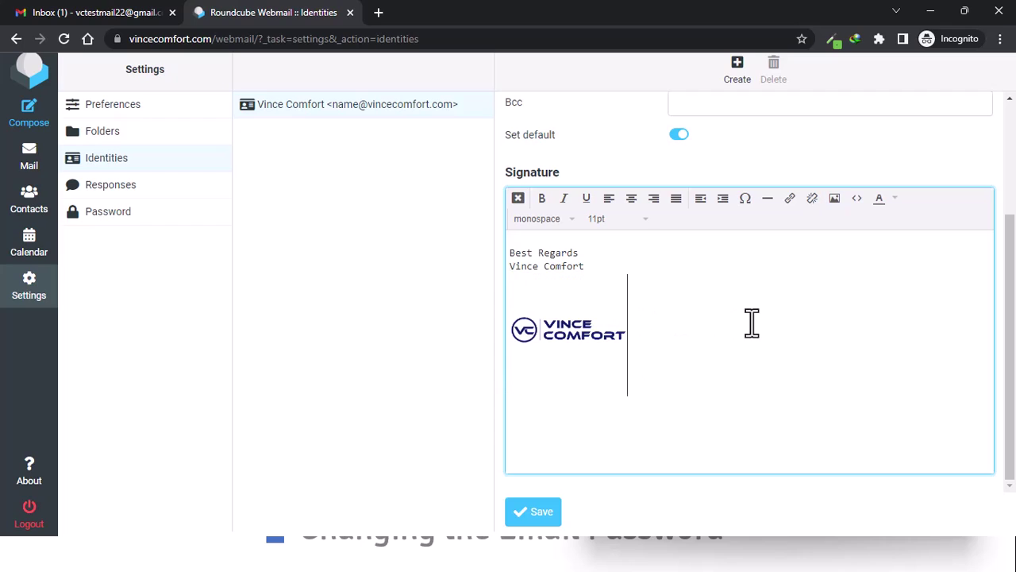
left_click(592, 352)
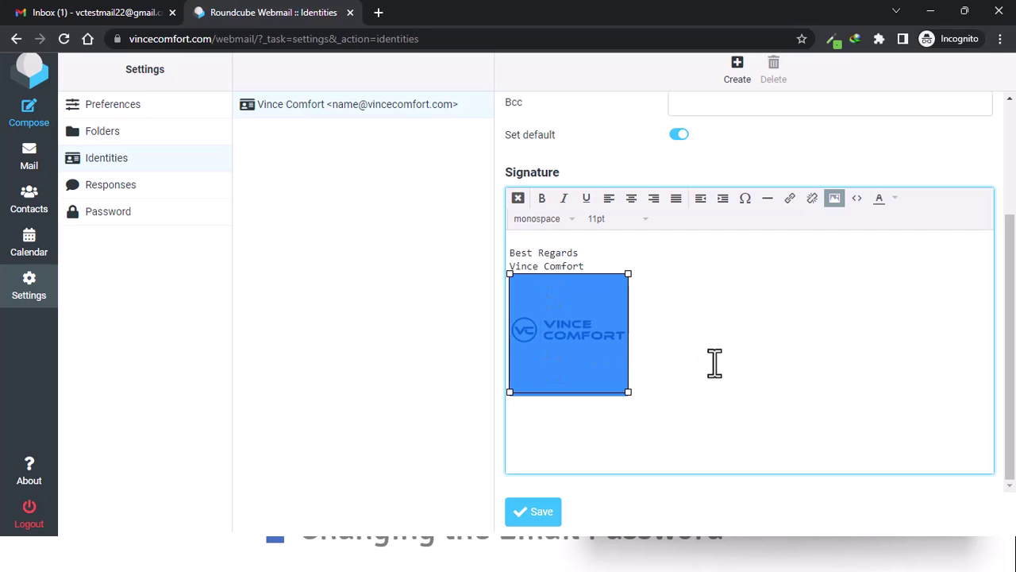
left_click(747, 334)
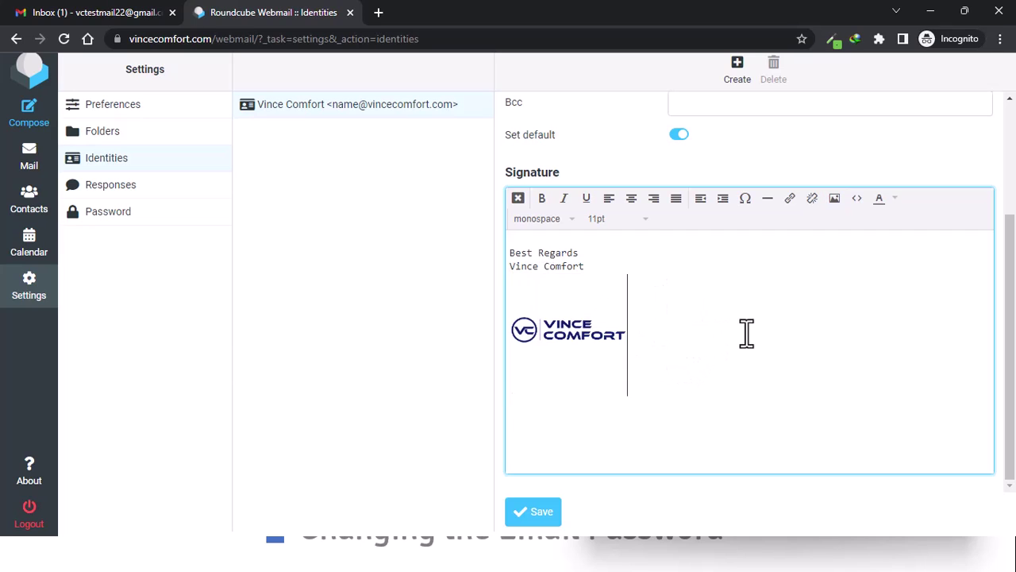
left_click(533, 512)
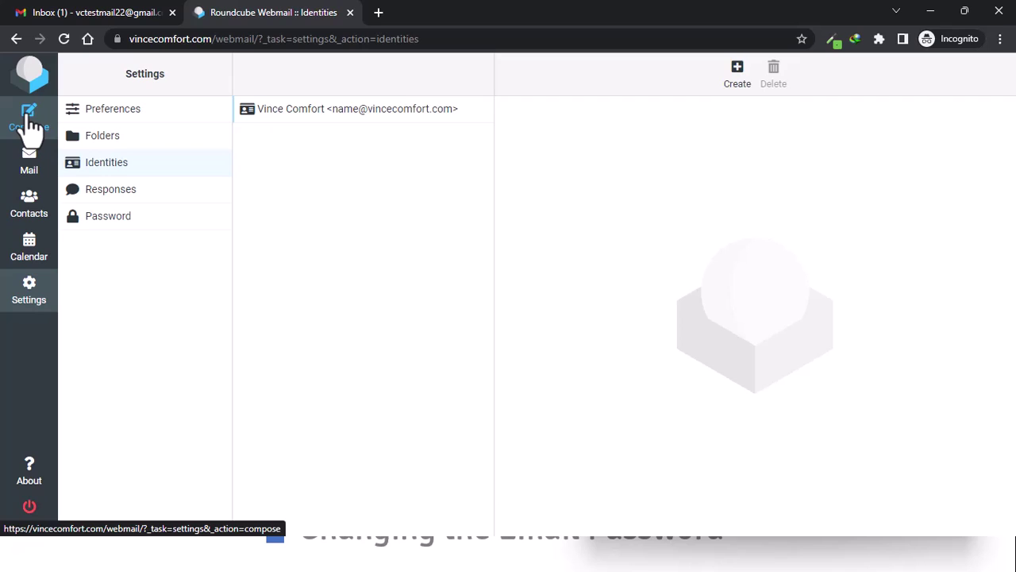
- Compose a new message and inspect its plain-text Best Regards signature, which lacks the logo
left_click(28, 120)
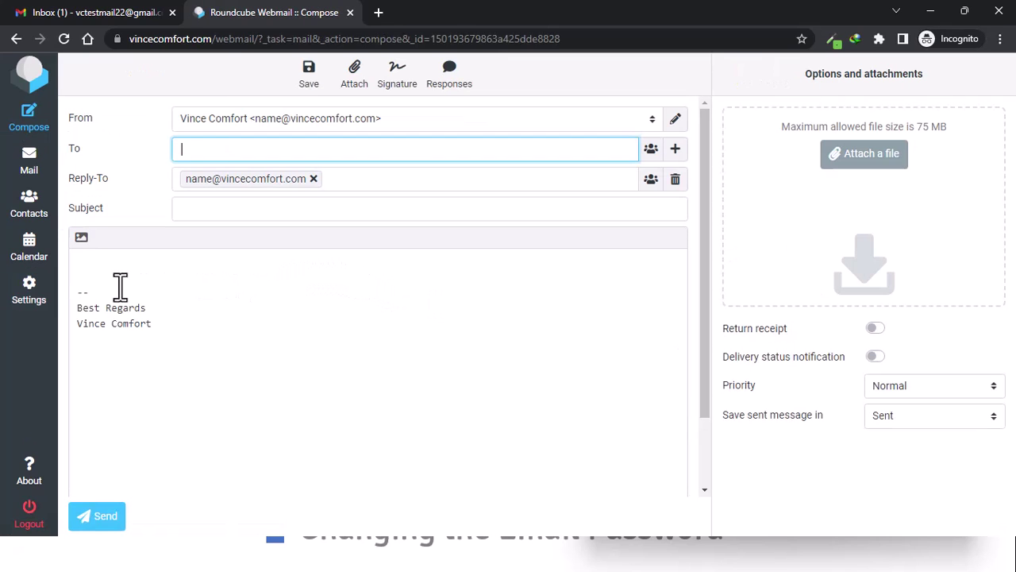
left_click(147, 332)
mouse_move(147, 332)
left_mouse_down()
mouse_move(69, 291)
mouse_move(74, 302)
left_mouse_up()
left_click(213, 316)
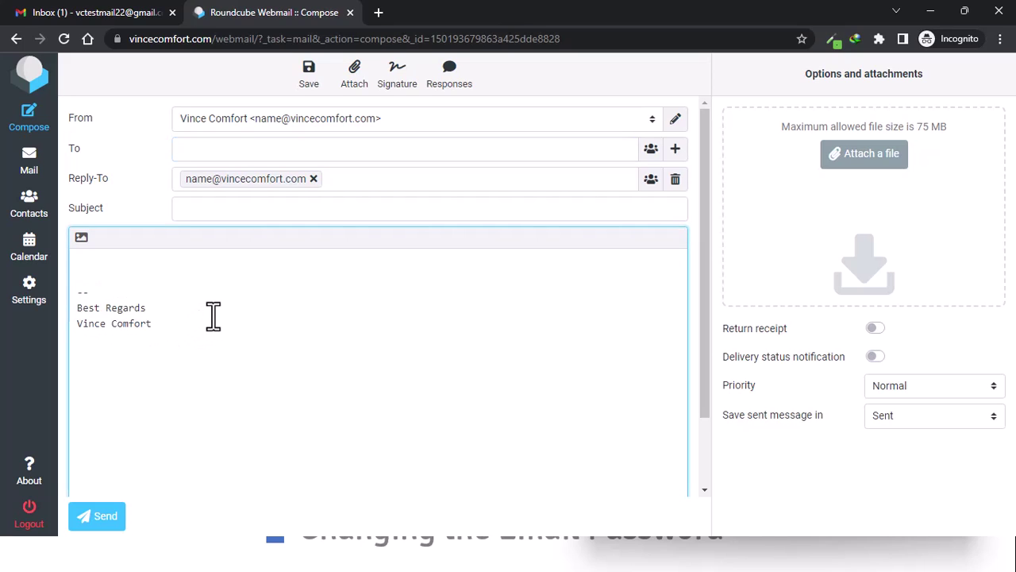
left_click(176, 349)
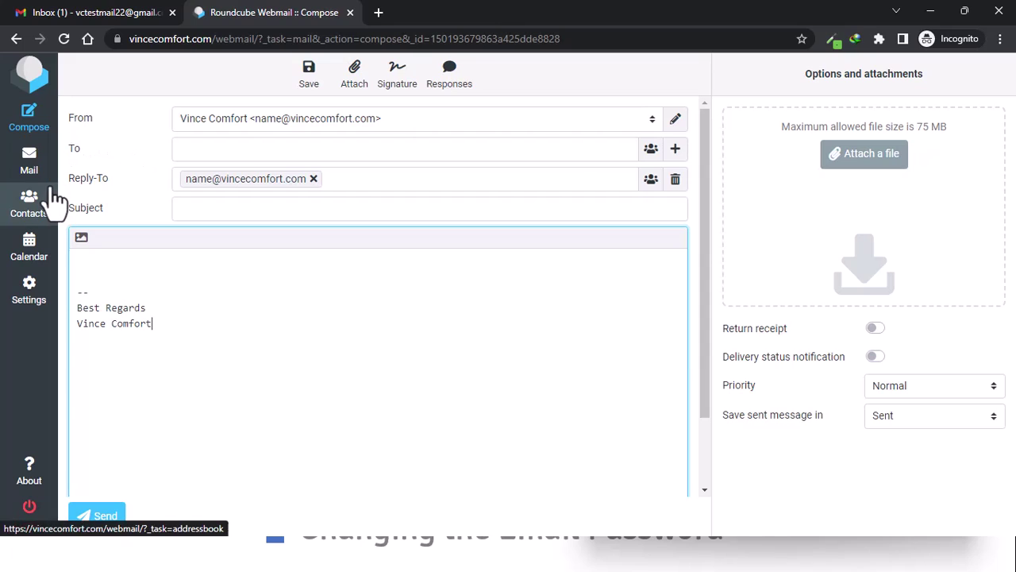
- Set Compose HTML messages to 'always' under Composing Messages and save
left_click(29, 294)
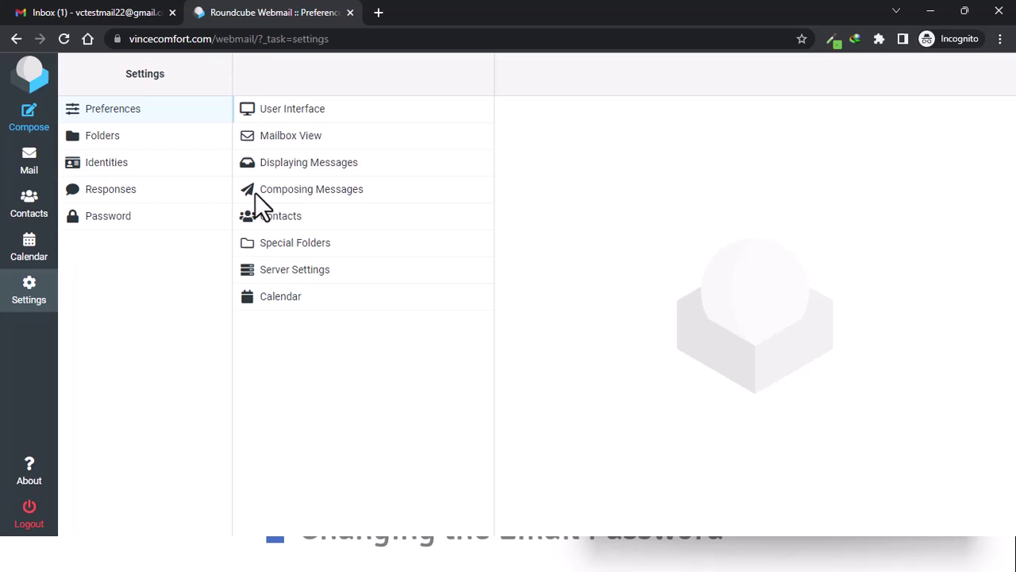
left_click(315, 190)
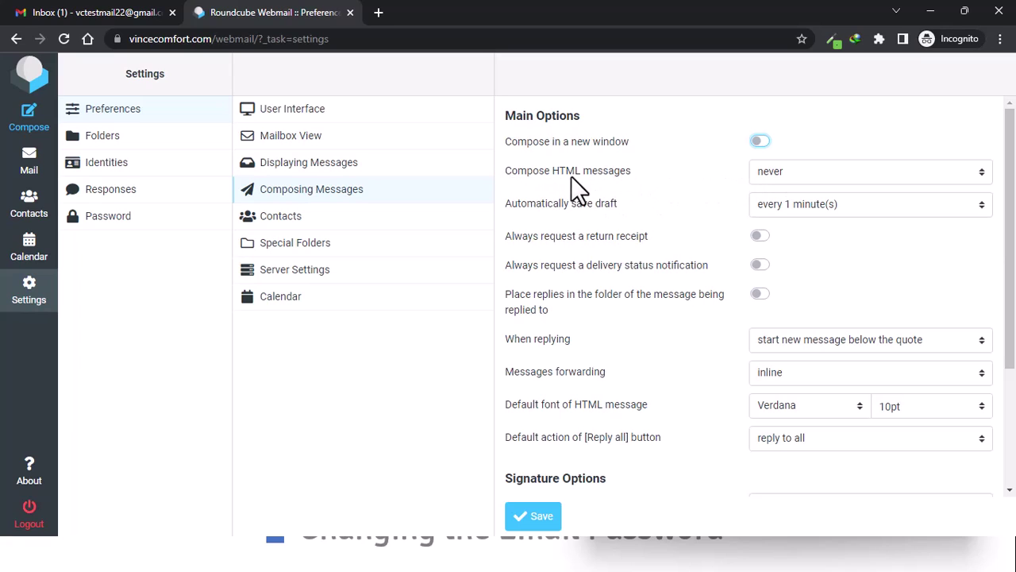
left_click(820, 176)
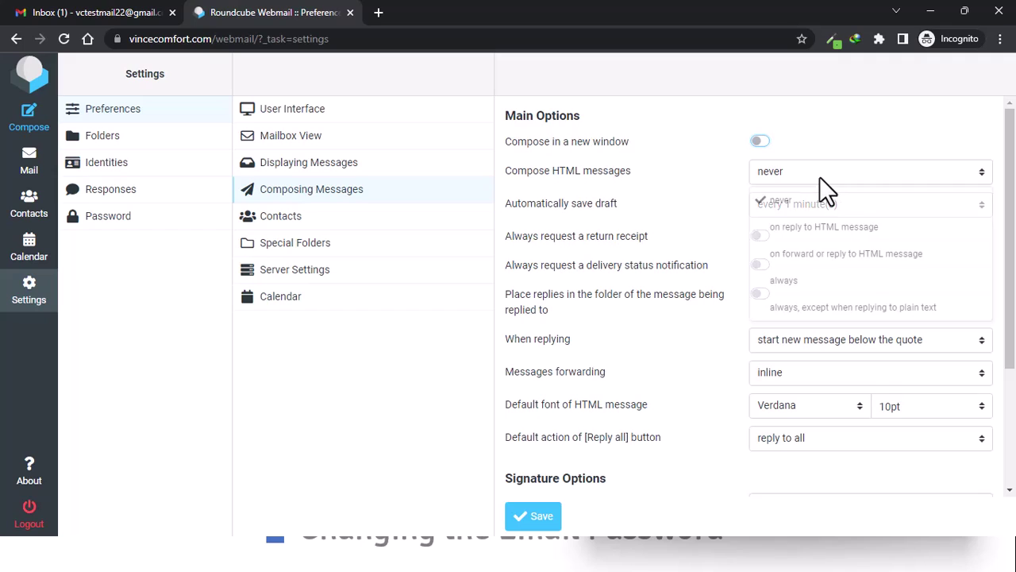
left_click(810, 279)
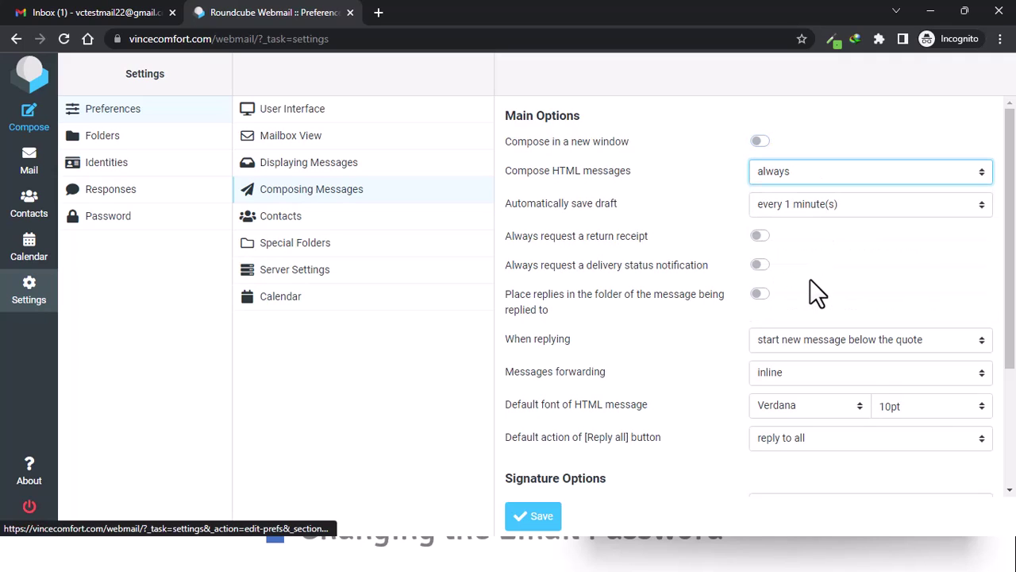
left_click(545, 524)
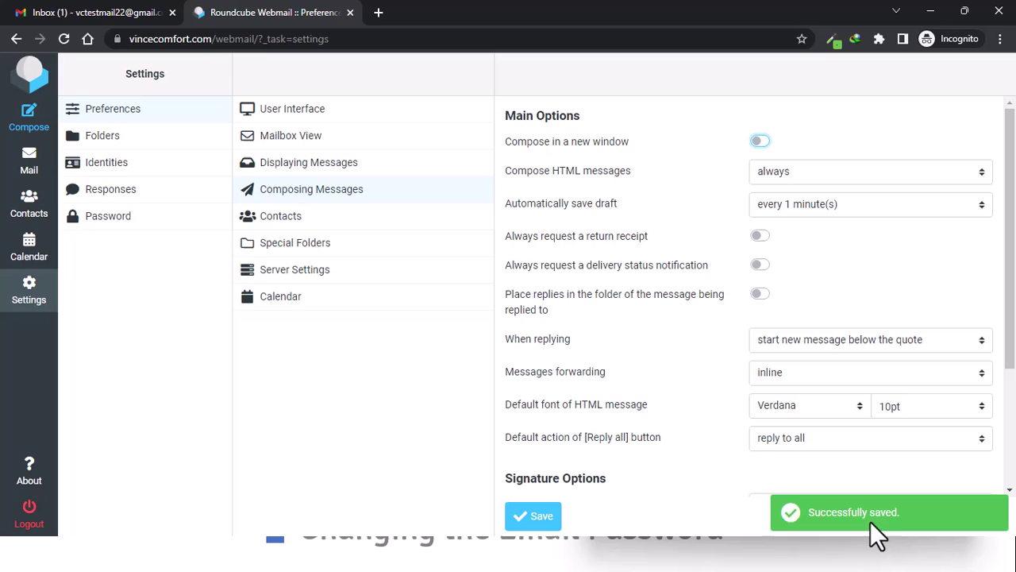
left_click(28, 123)
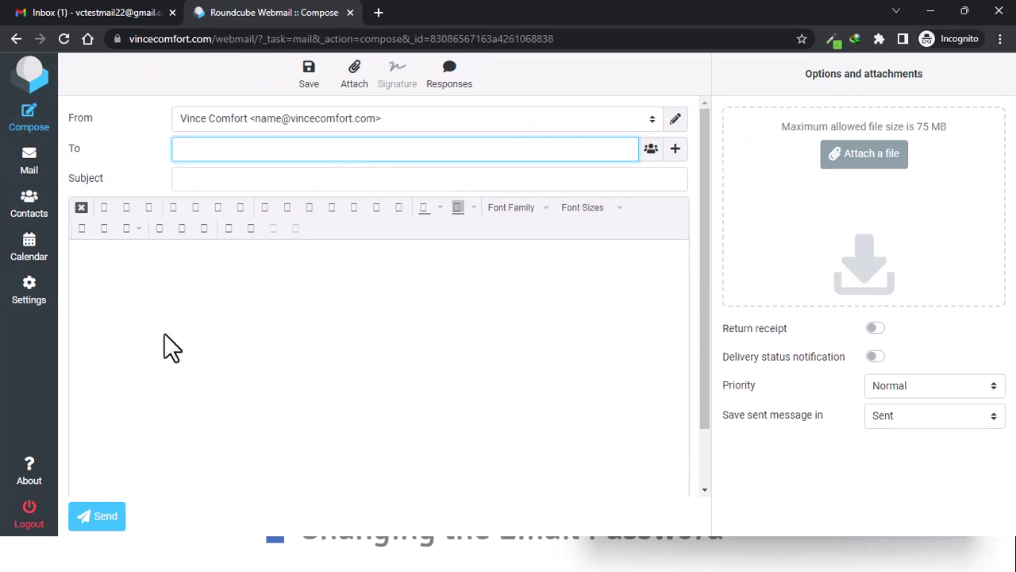
- Check the logo in the new message's HTML signature, then visit the recipient, subject and body fields
left_click(146, 413)
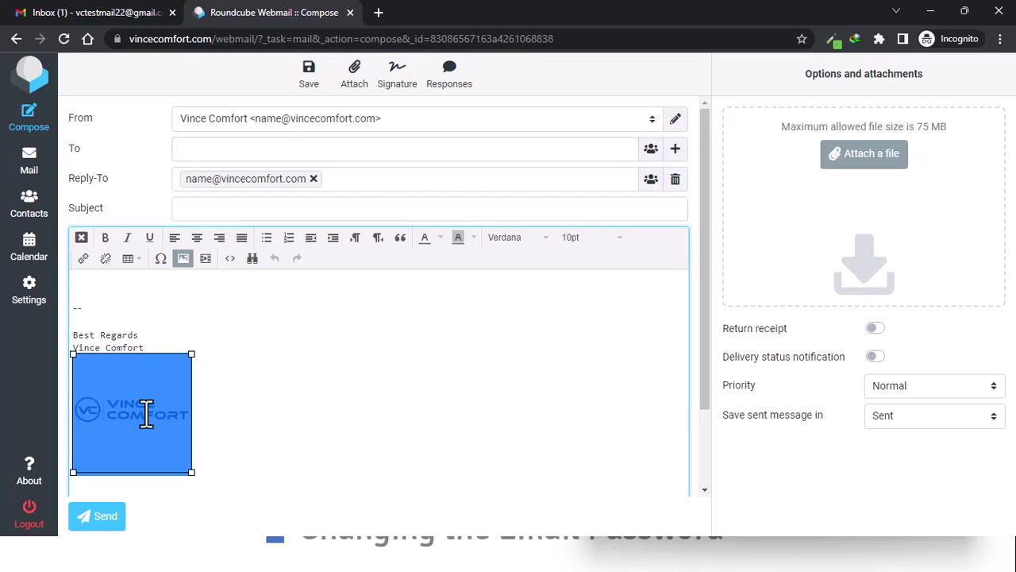
left_click(318, 409)
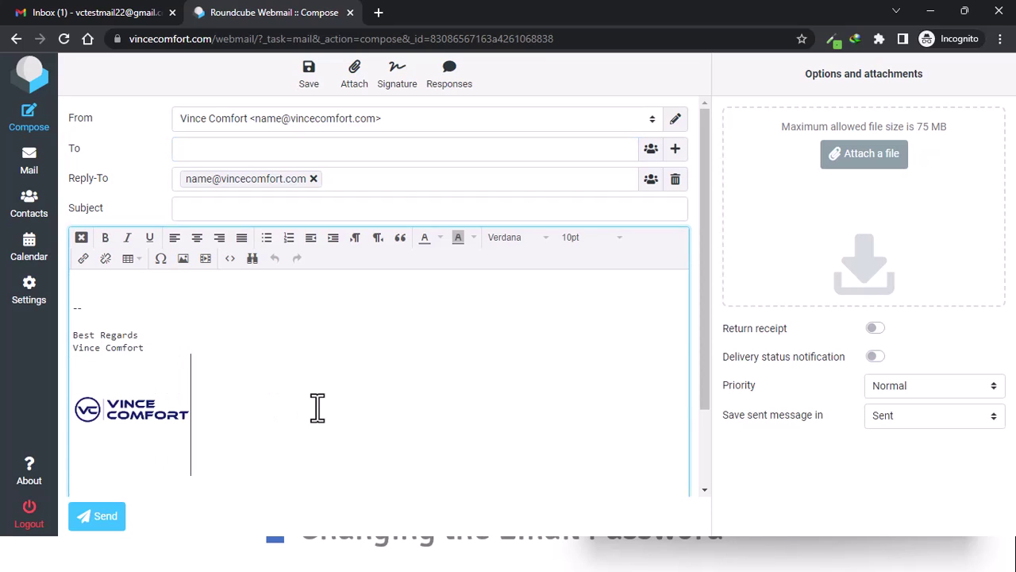
left_click(193, 147)
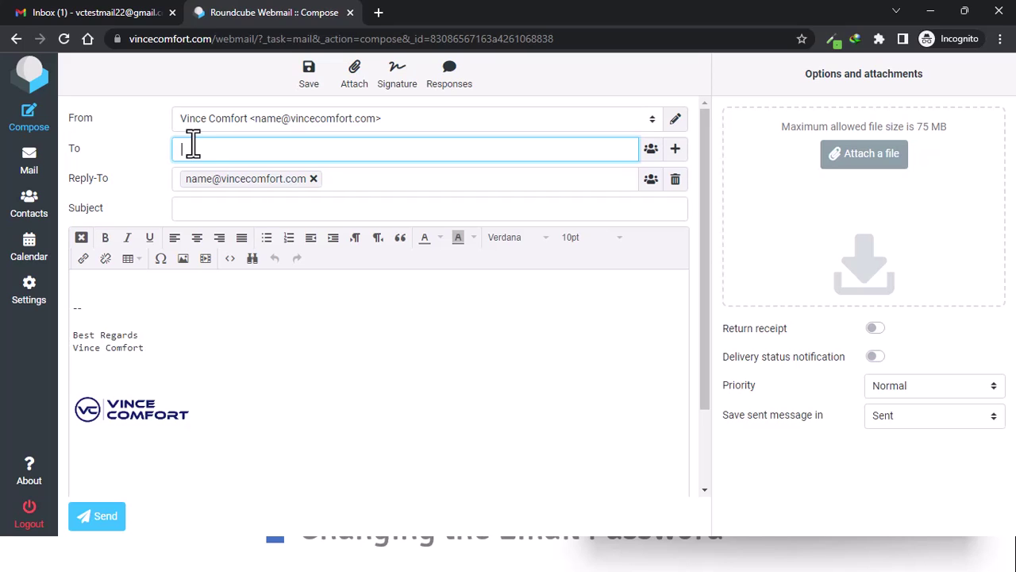
left_click(225, 208)
left_click(114, 282)
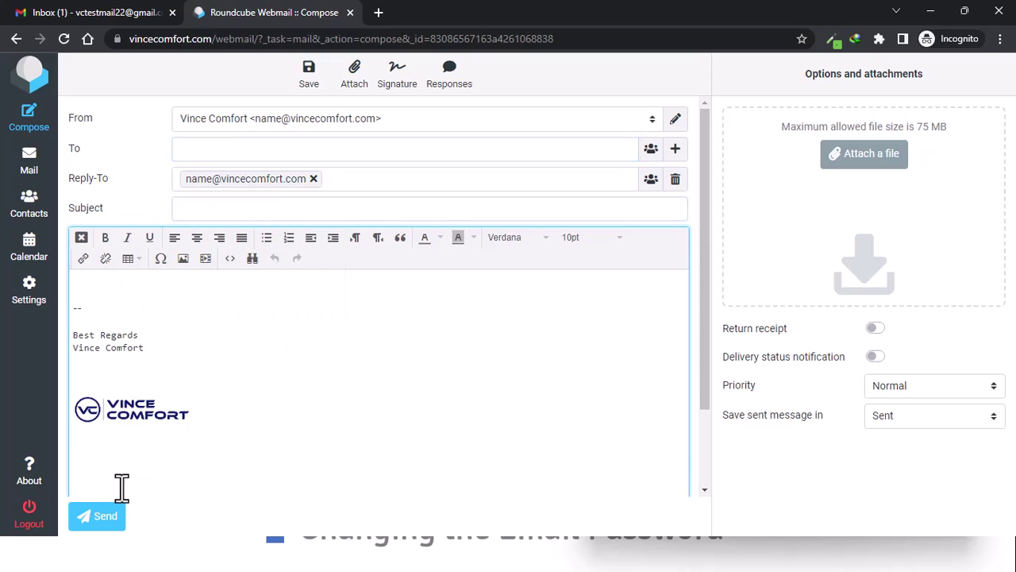